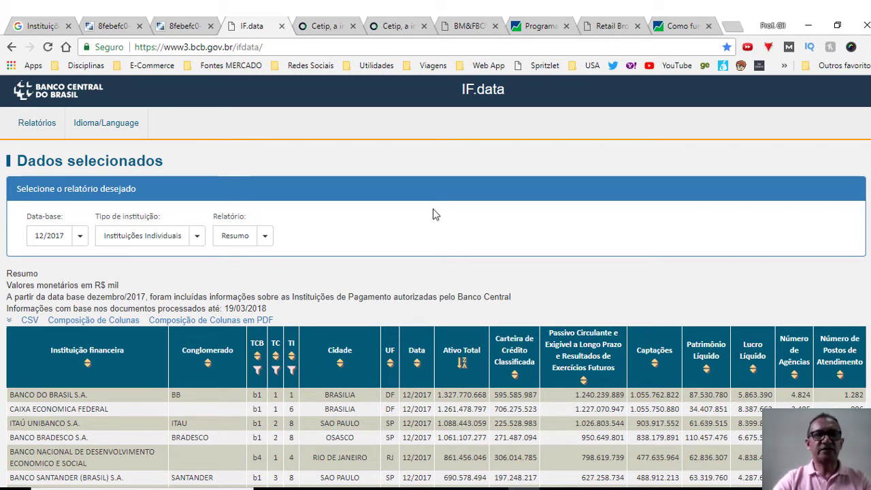
# Select the 12/2017 data base for the Resumo report and examine the available institution types and report types
pyautogui.click(79, 239)
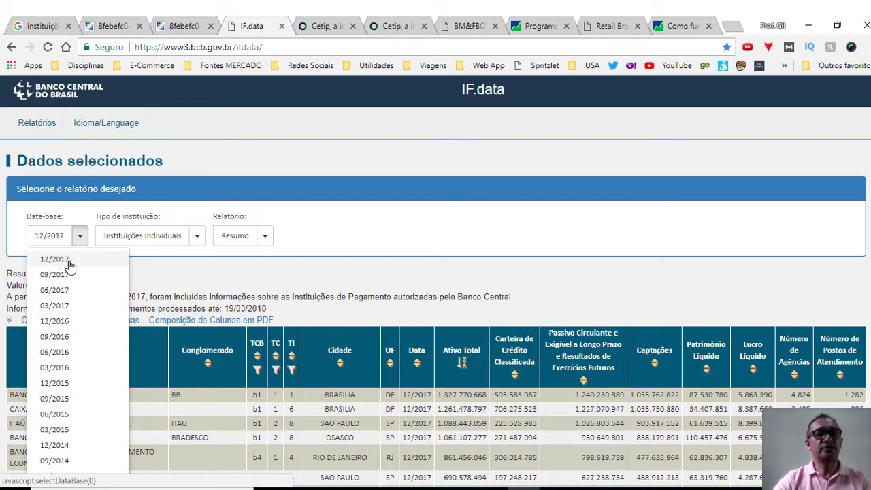
pyautogui.click(71, 263)
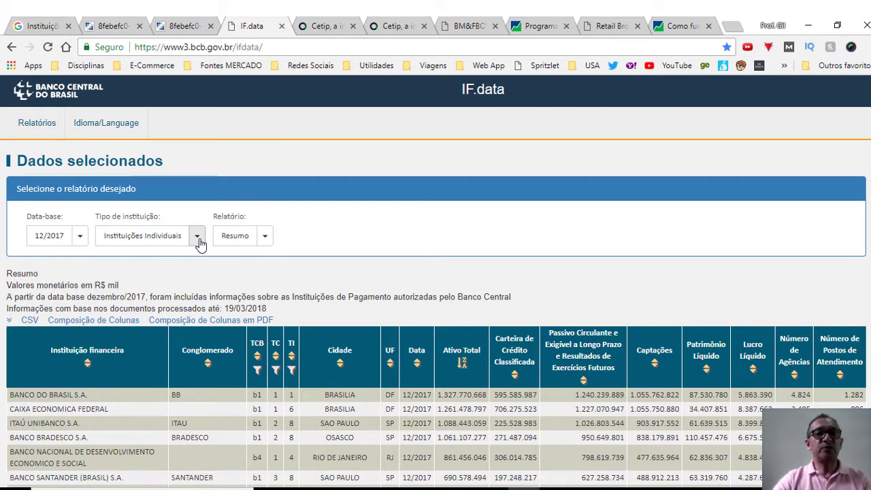
pyautogui.click(198, 240)
pyautogui.click(198, 240)
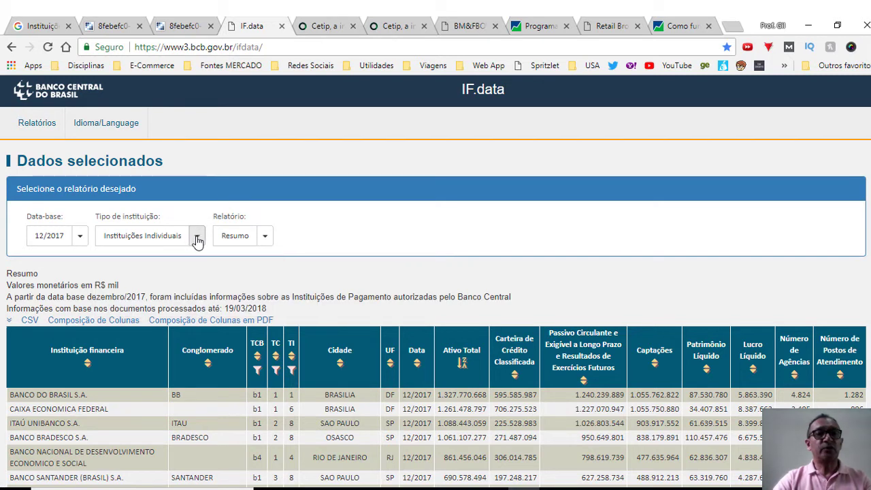
pyautogui.click(198, 240)
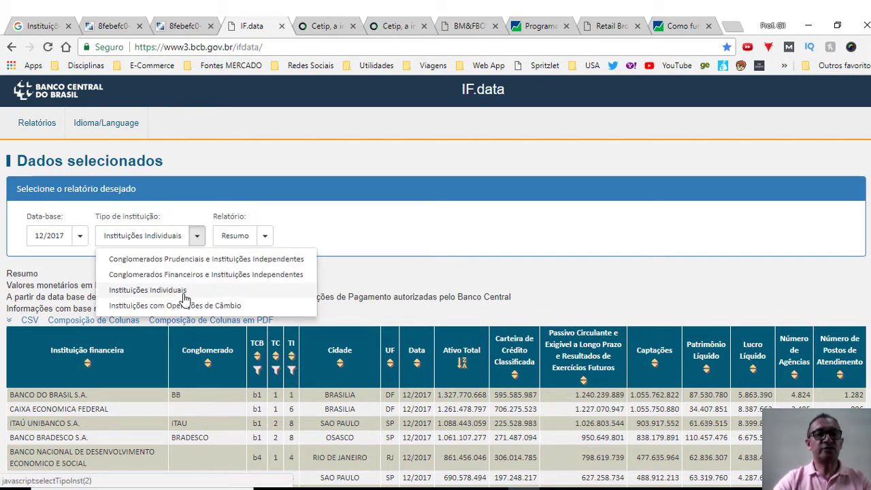
pyautogui.click(297, 220)
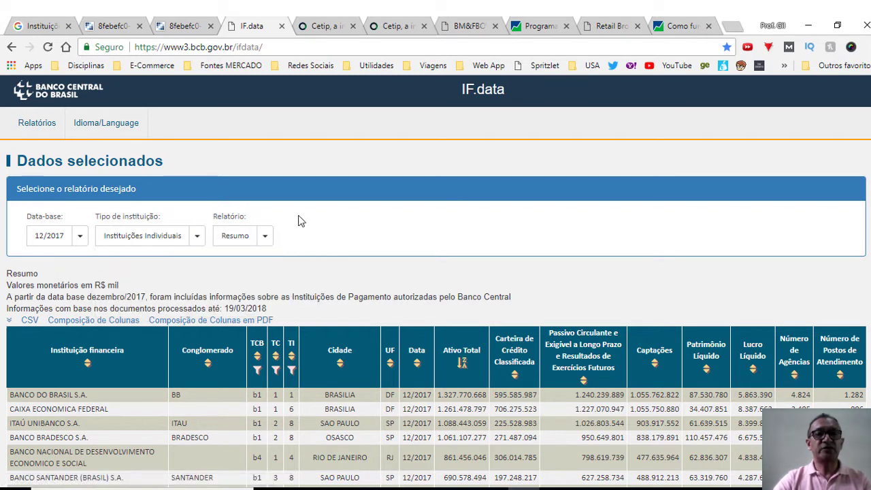
pyautogui.click(265, 242)
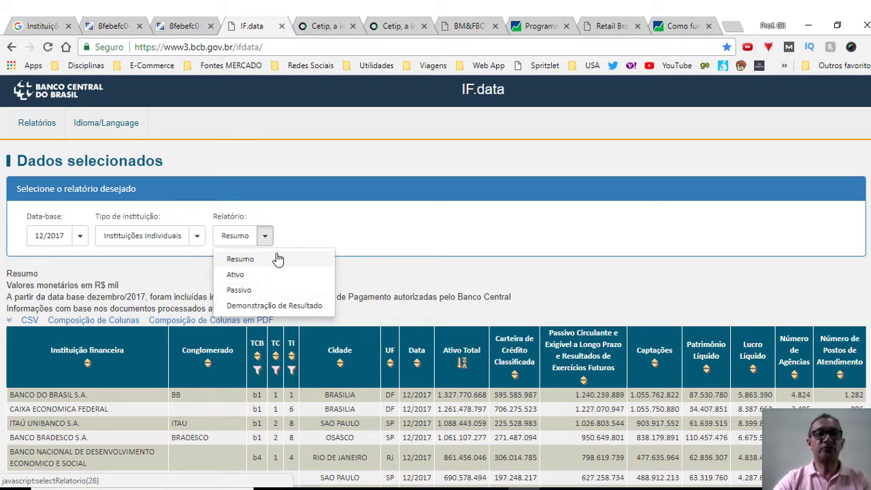
pyautogui.click(304, 253)
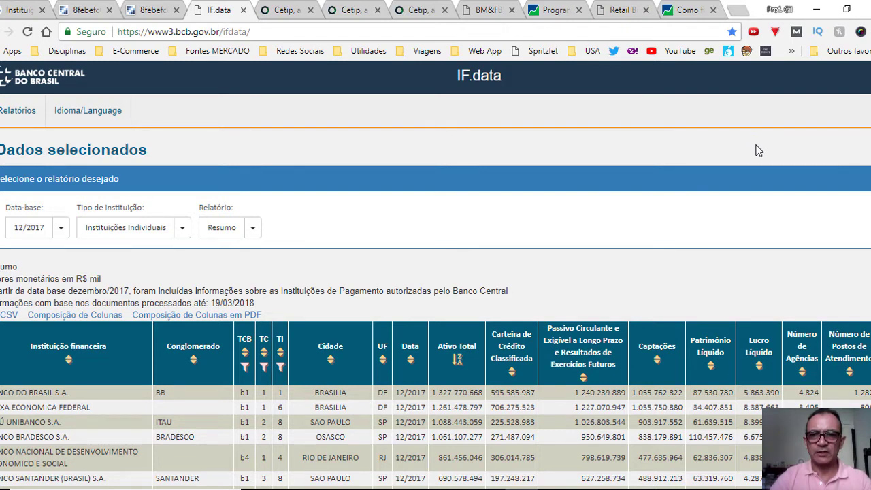
# Look over the Cetip site's products and footer links, and go through the participating institution categories down to Sociedade Corretora
pyautogui.moveTo(739, 364)
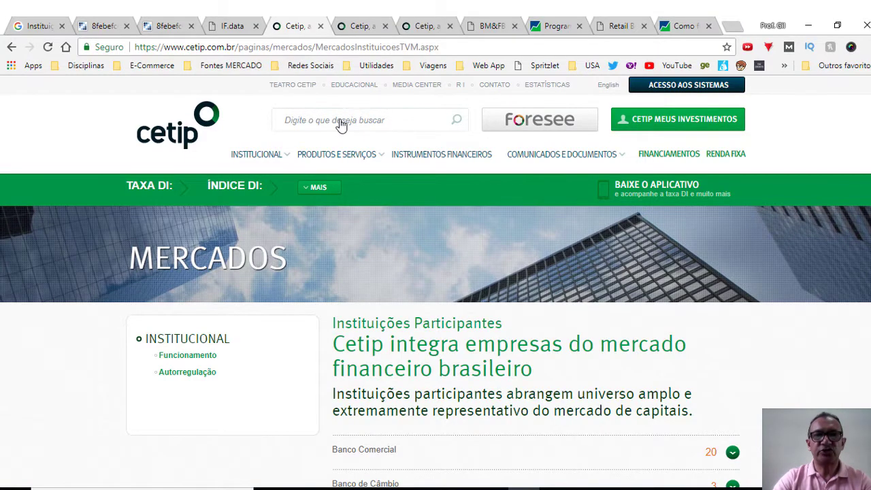
pyautogui.moveTo(315, 164)
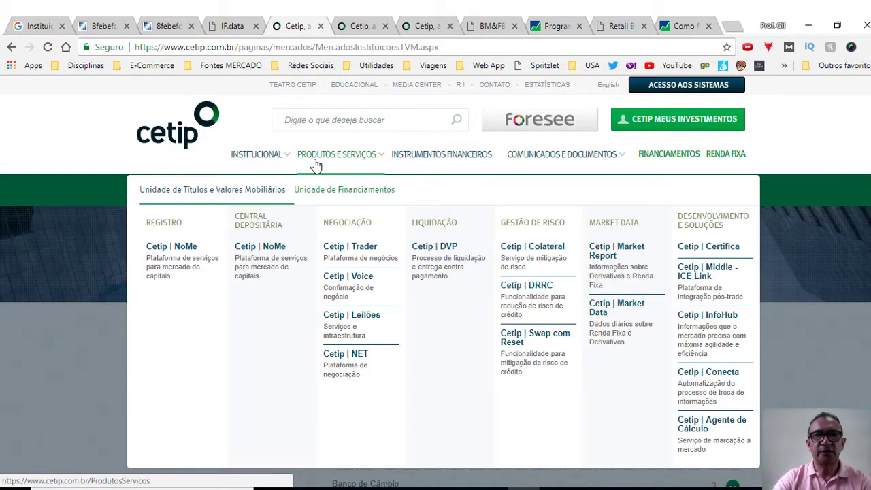
pyautogui.scroll(-15, 136, 251)
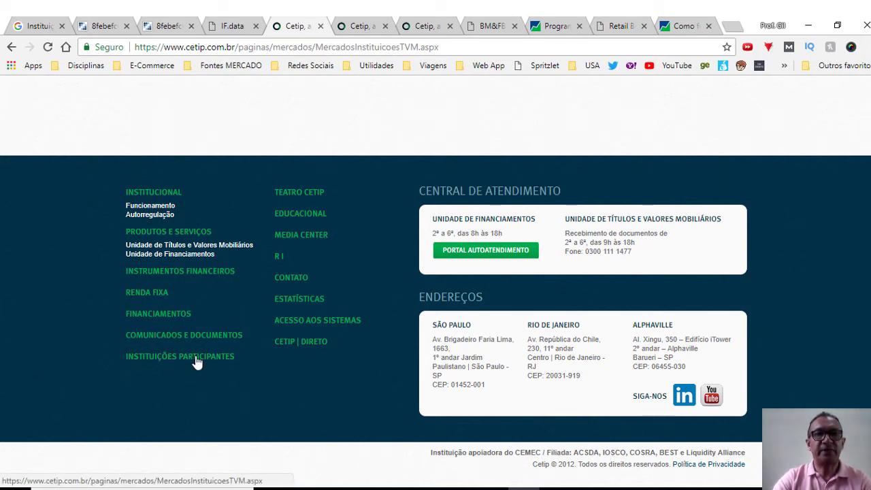
pyautogui.hotkey('ctrl', 'Tab')
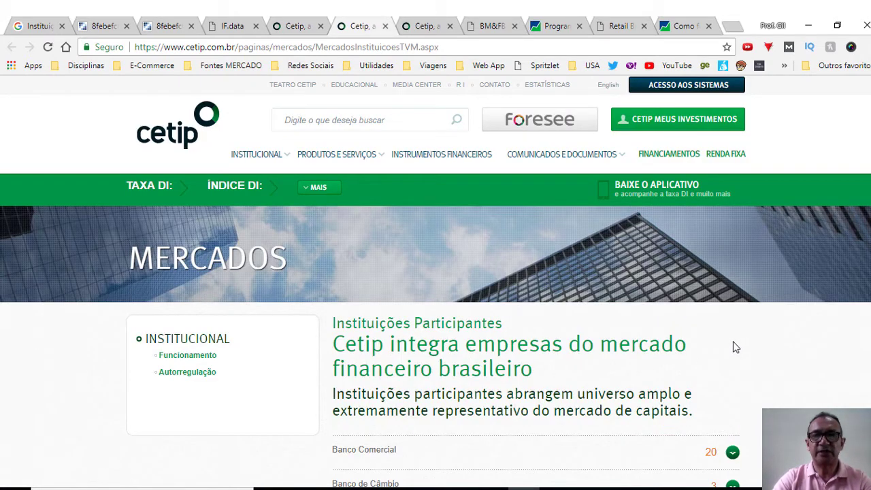
pyautogui.scroll(-8, 733, 347)
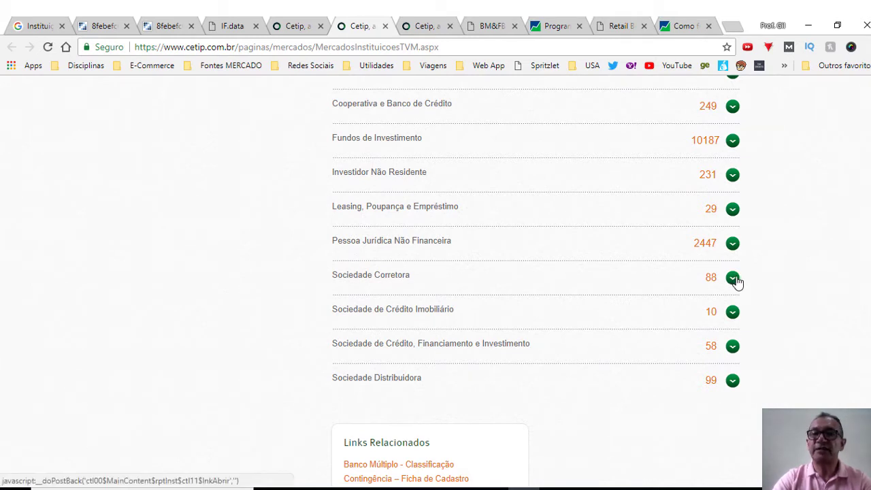
# Go through the brokerages listed under Sociedade Corretora on the already expanded Cetip participants page
pyautogui.click(425, 26)
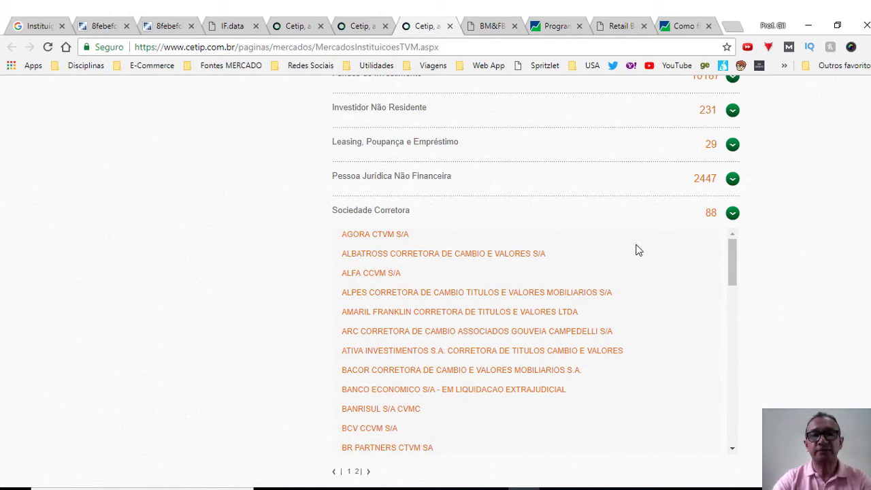
pyautogui.scroll(-1, 639, 250)
pyautogui.scroll(-2, 639, 250)
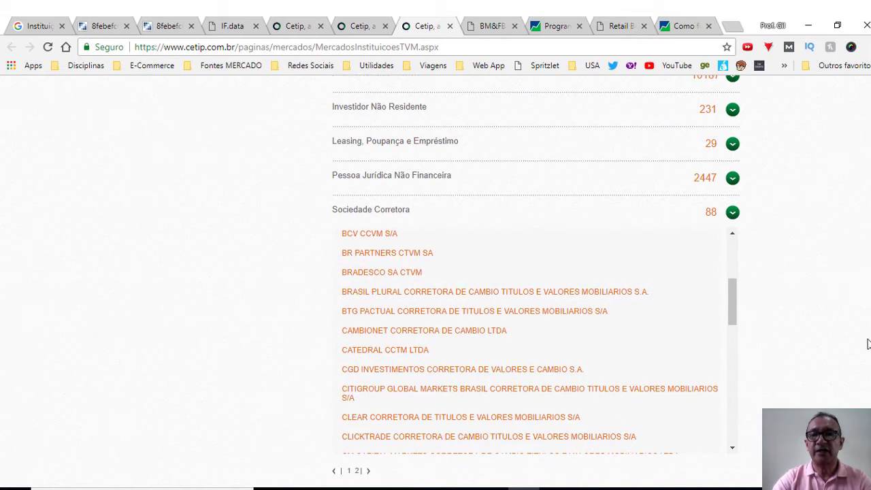
pyautogui.scroll(-2, 782, 286)
pyautogui.scroll(-1, 506, 201)
pyautogui.scroll(-8, 506, 201)
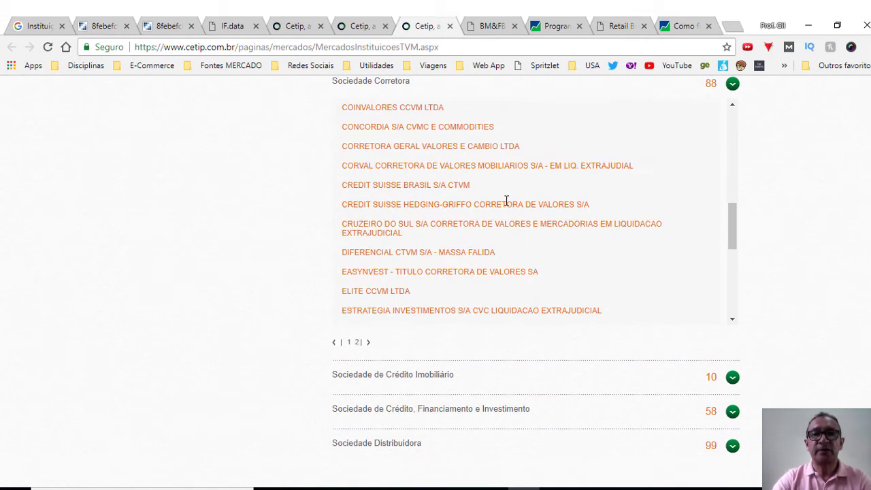
pyautogui.scroll(1, 776, 266)
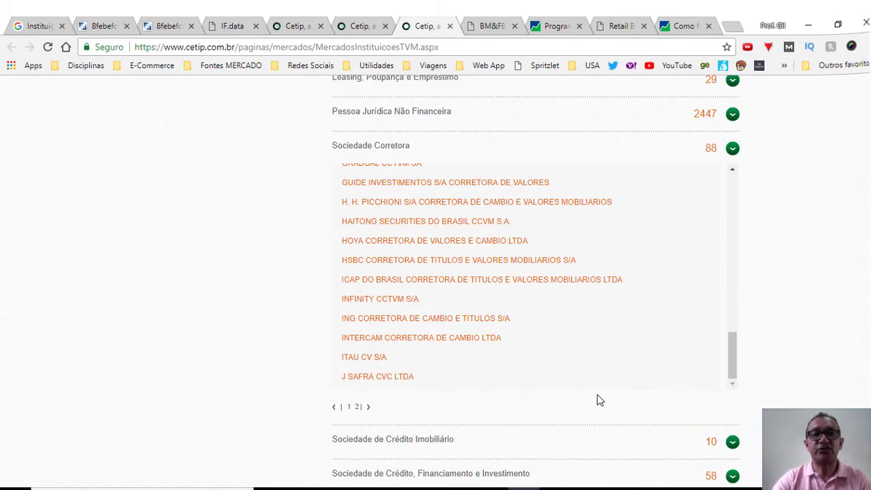
# View the BM&FBOVESPA home page's institutional links and the Programa de Qualificação Operacional (PQO) page
pyautogui.click(492, 26)
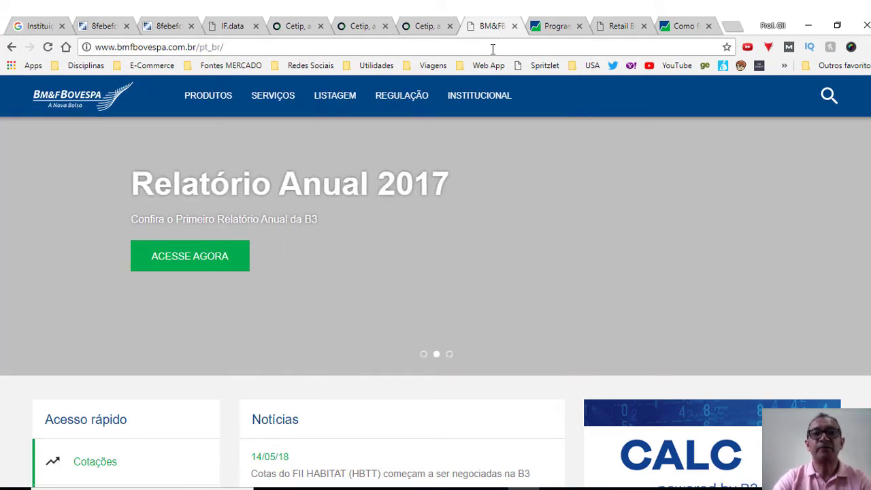
pyautogui.moveTo(423, 101)
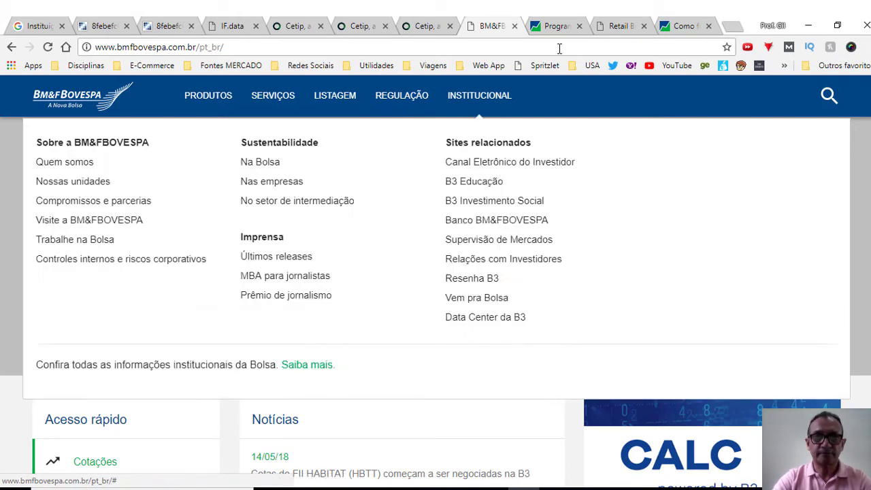
pyautogui.click(561, 29)
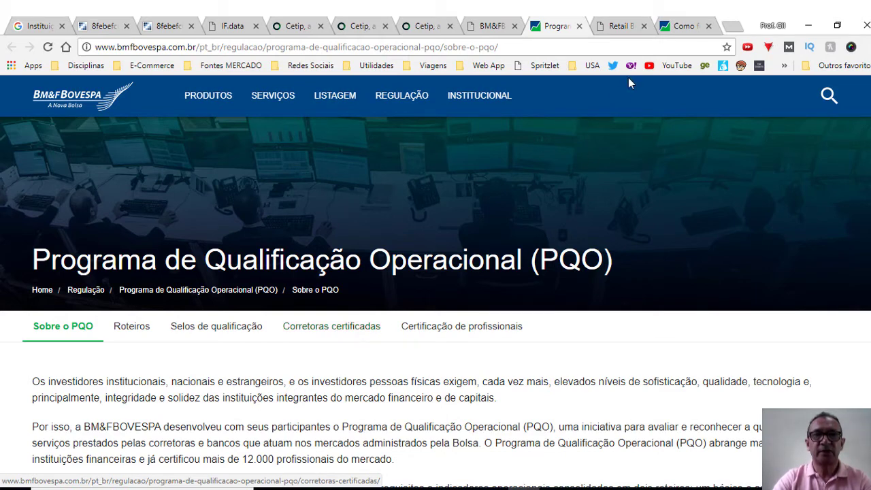
# Read through the PQO list of certified brokerages in the Retail Broker category
pyautogui.click(619, 26)
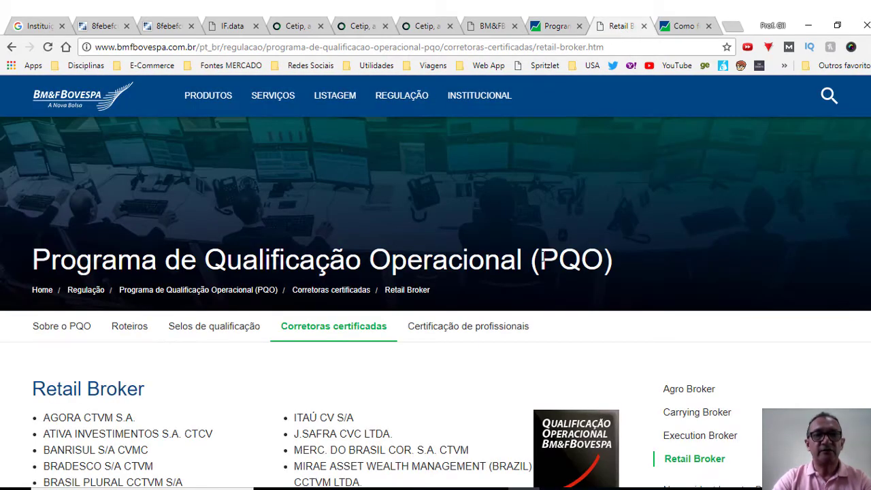
pyautogui.scroll(-2, 543, 260)
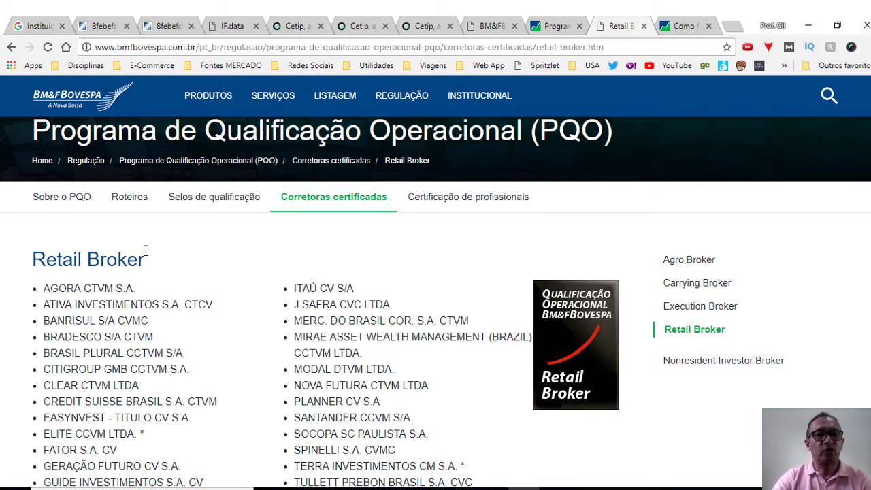
pyautogui.scroll(-1, 163, 251)
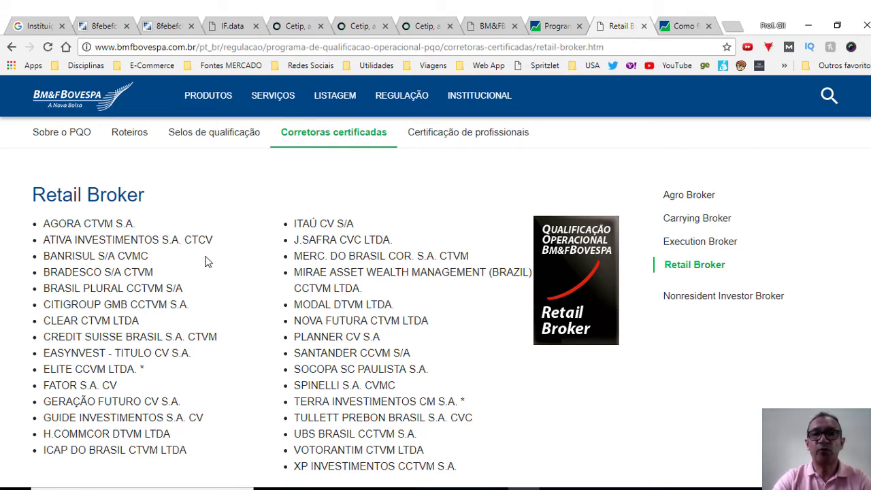
pyautogui.scroll(-1, 248, 304)
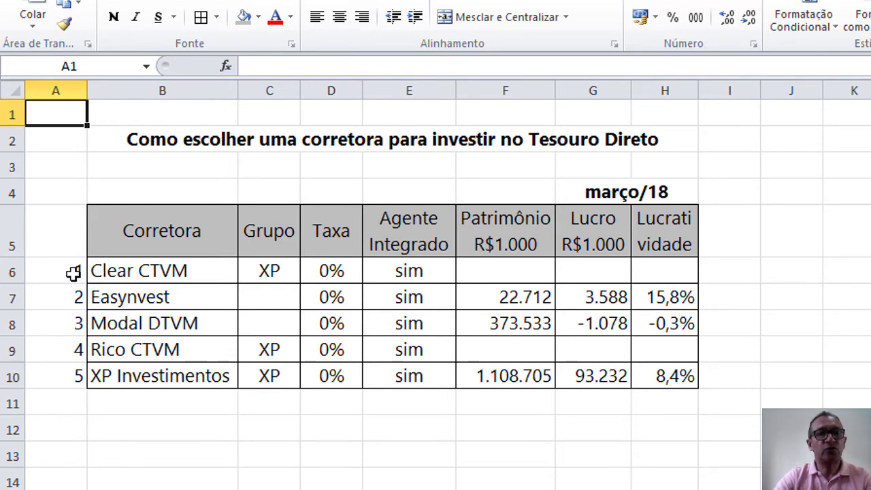
# In the Excel brokerage comparison, go through Clear CTVM's name, group, fee, integrated-agent and equity cells
pyautogui.click(197, 272)
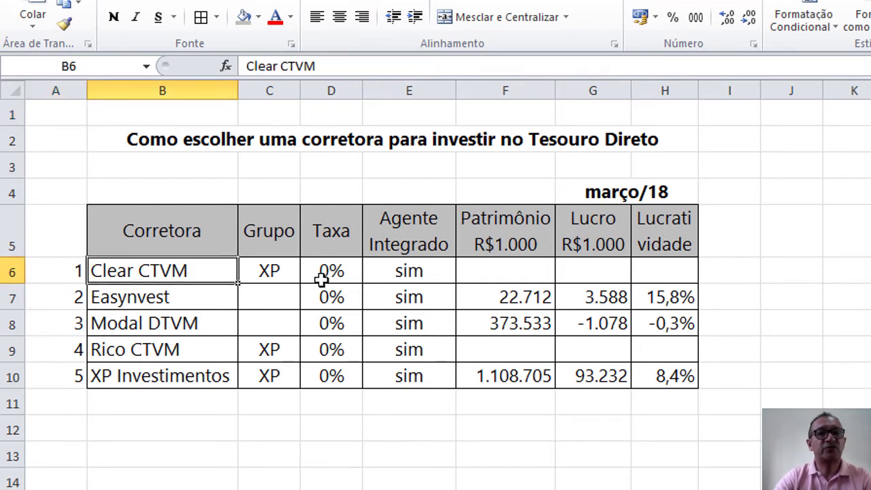
pyautogui.click(284, 275)
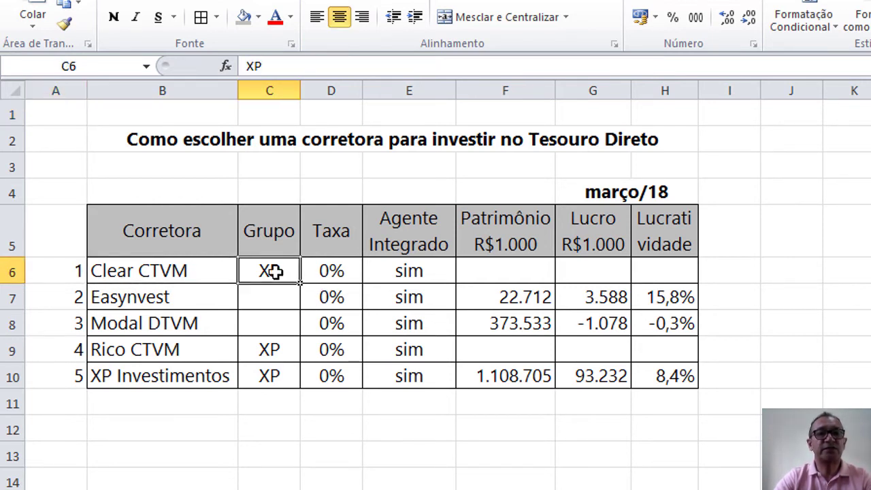
pyautogui.click(330, 268)
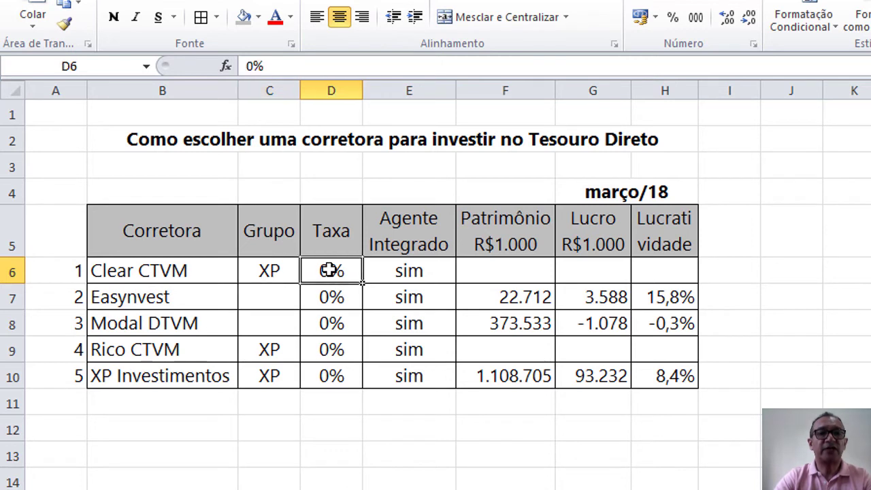
pyautogui.click(412, 272)
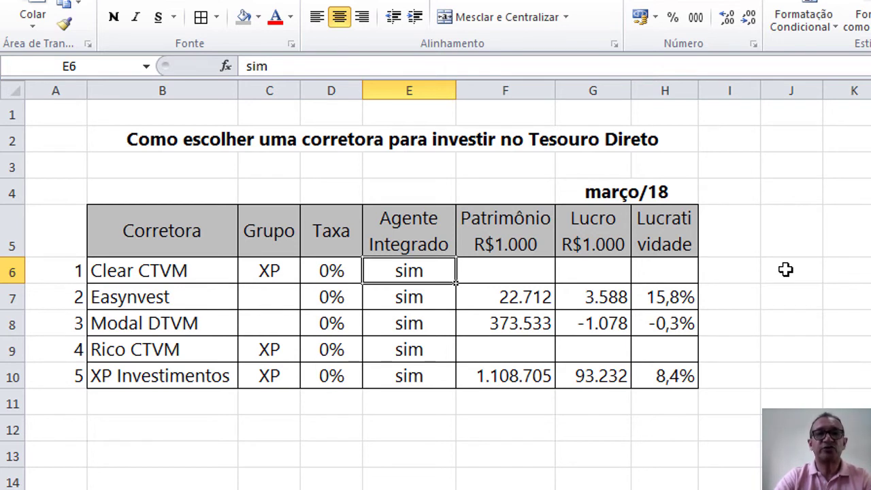
pyautogui.click(505, 272)
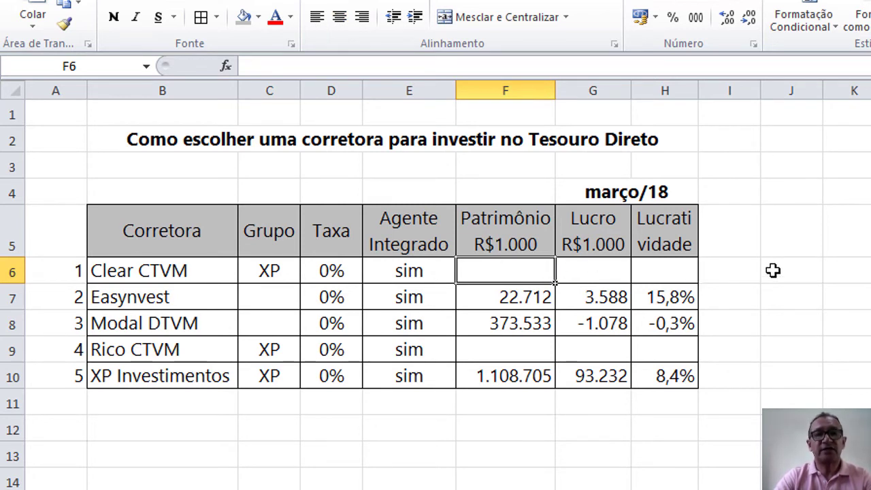
# Go through Easynvest's name, fee, integrated-agent, equity and profit cells in row 7
pyautogui.press('Down')
pyautogui.press('Left')
pyautogui.press('Left')
pyautogui.press('Left')
pyautogui.press('Left')
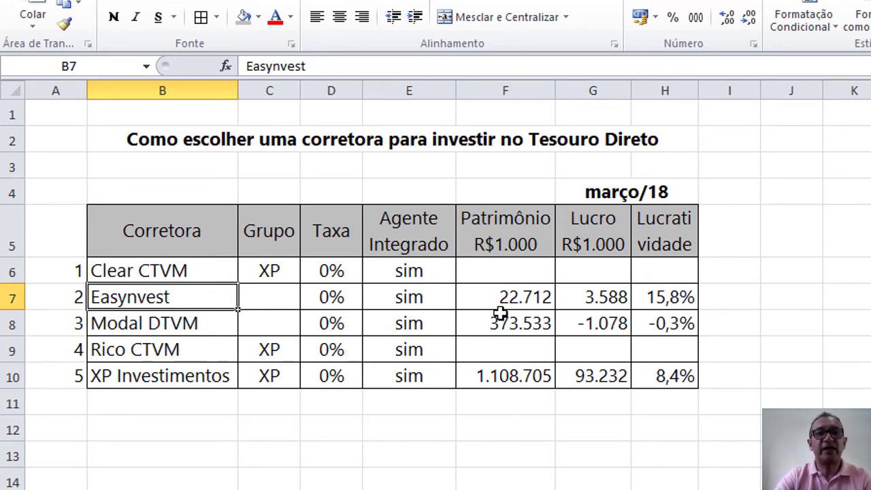
pyautogui.click(326, 300)
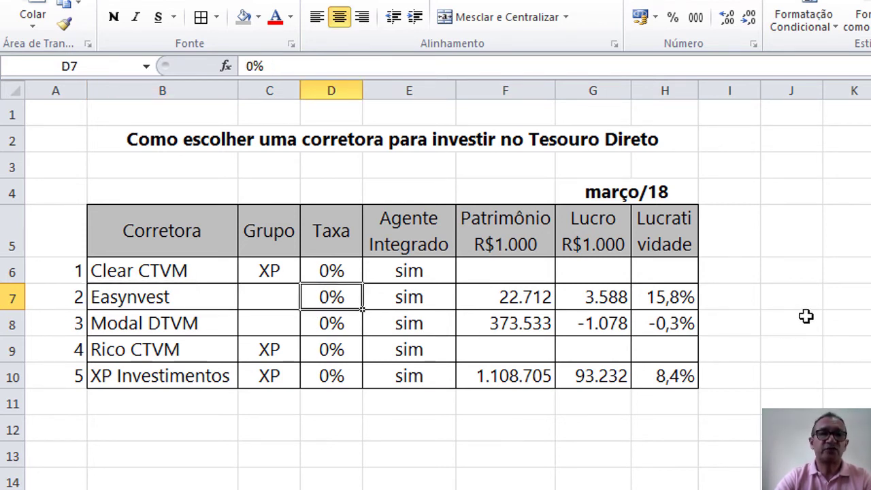
pyautogui.click(424, 299)
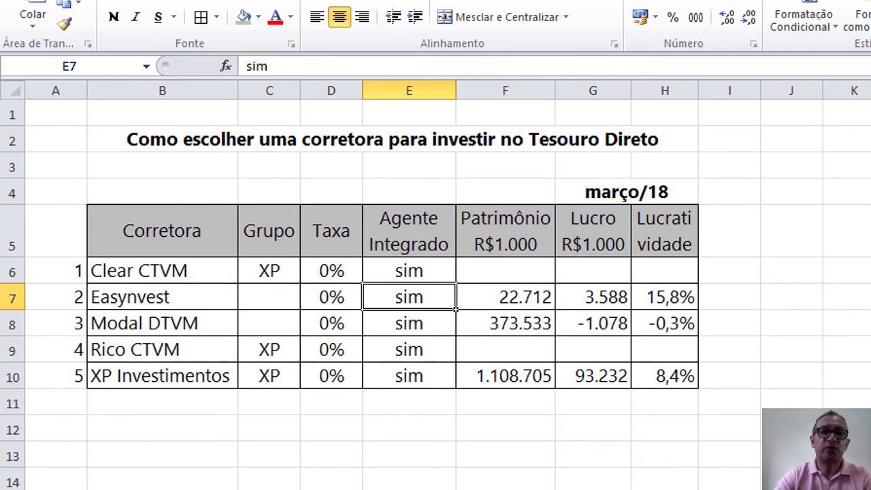
pyautogui.click(509, 297)
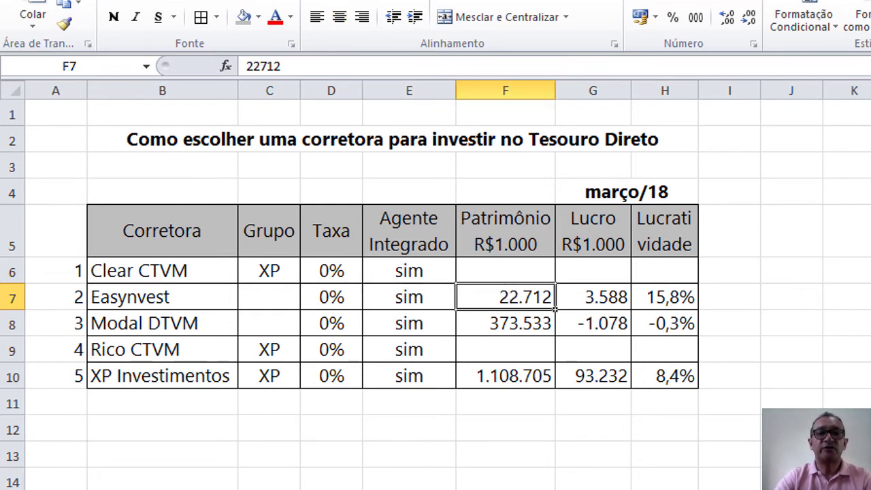
pyautogui.click(602, 298)
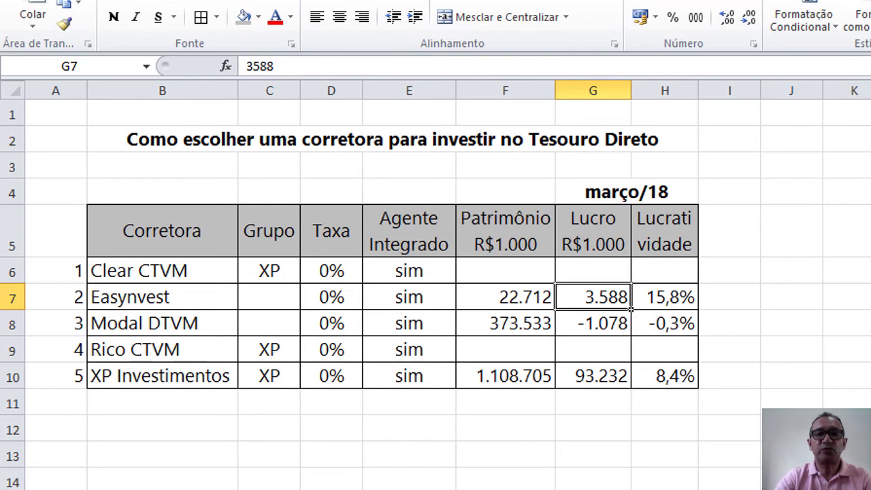
# Restore the dez/17 note in G11 below the Lucro column and inspect Easynvest's Lucratividade formula in H7
pyautogui.hotkey('ctrl', 'z')
pyautogui.click(678, 296)
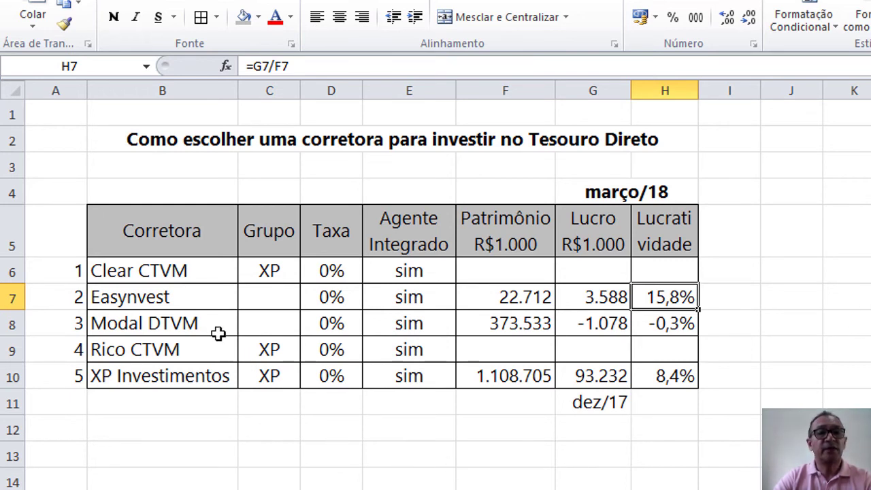
# Go through Modal DTVM's fee, integrated-agent, equity, profit and Lucratividade cells in row 8
pyautogui.click(334, 325)
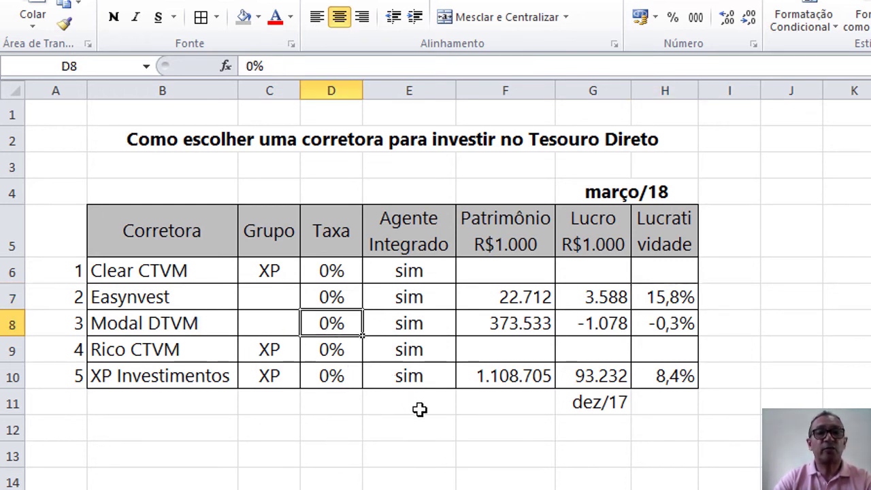
pyautogui.click(415, 324)
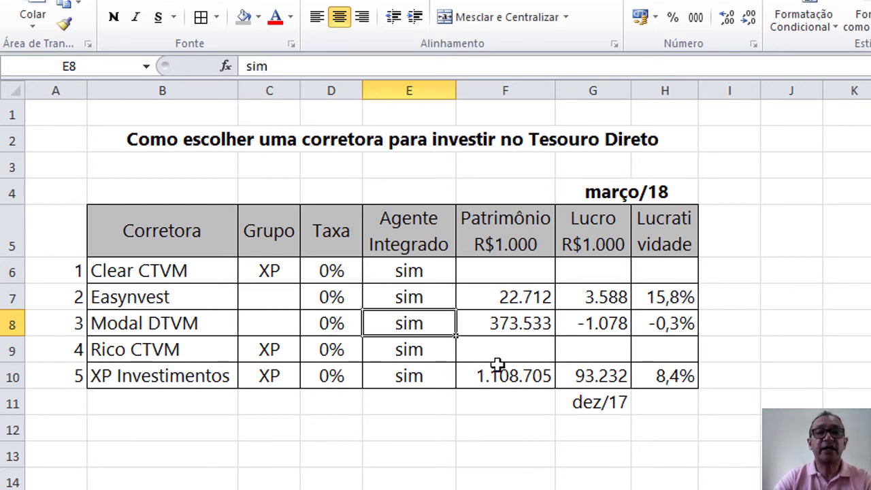
pyautogui.click(517, 327)
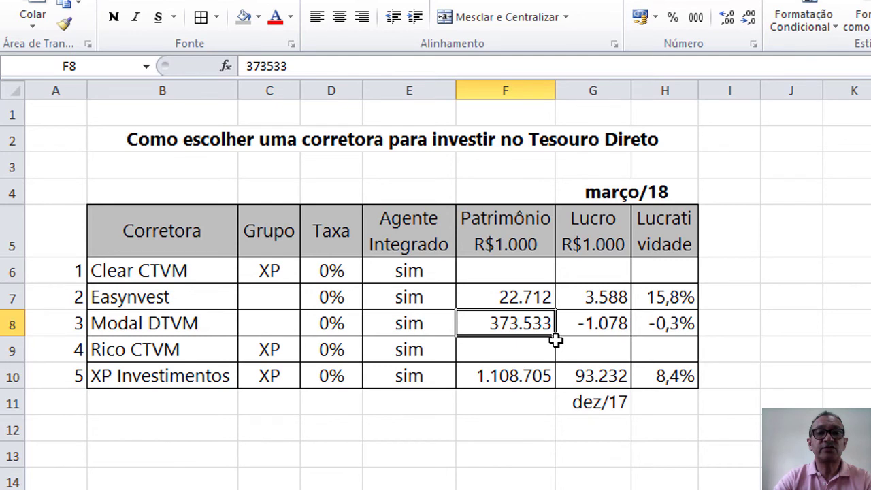
pyautogui.click(598, 326)
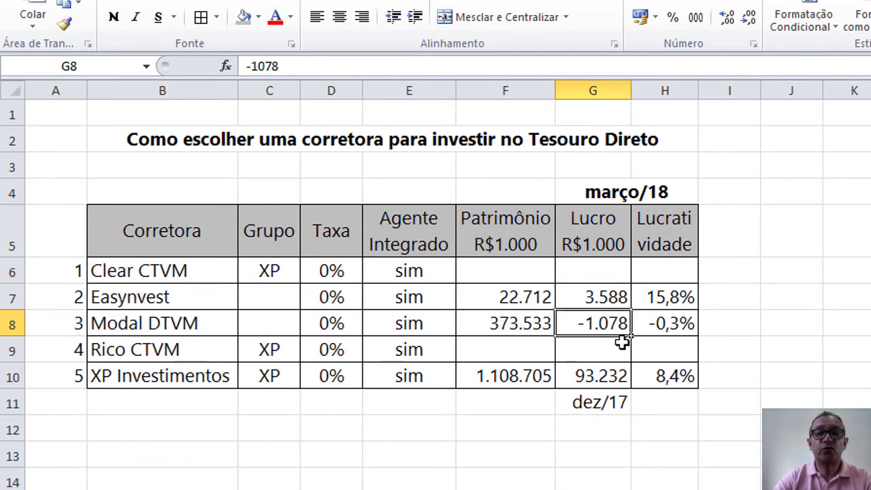
pyautogui.click(670, 327)
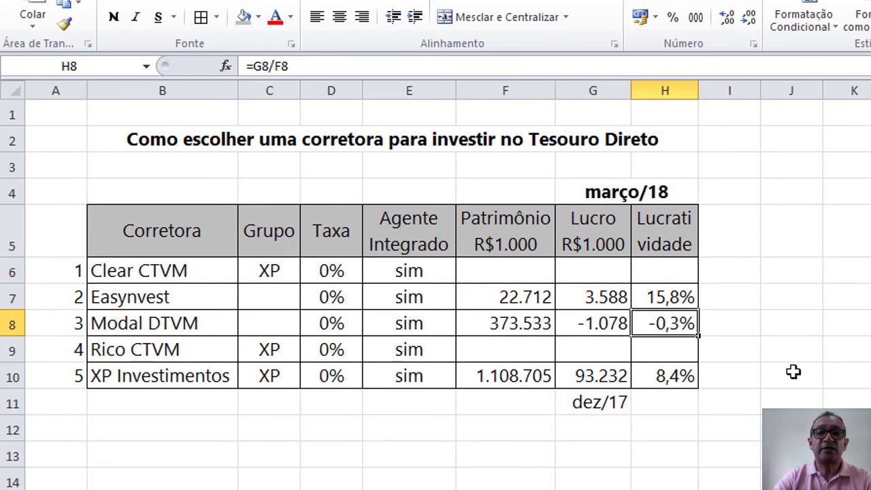
# Go through Rico CTVM's name, group, fee, integrated-agent and equity cells in row 9
pyautogui.click(140, 351)
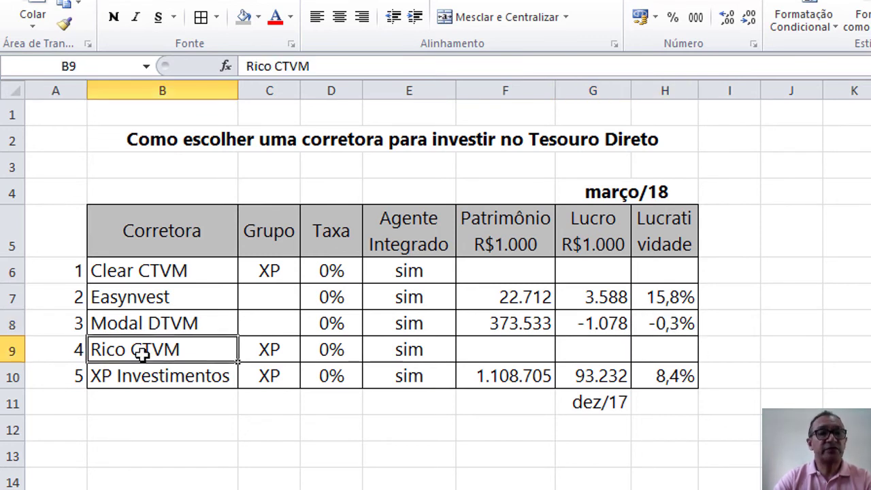
pyautogui.click(277, 350)
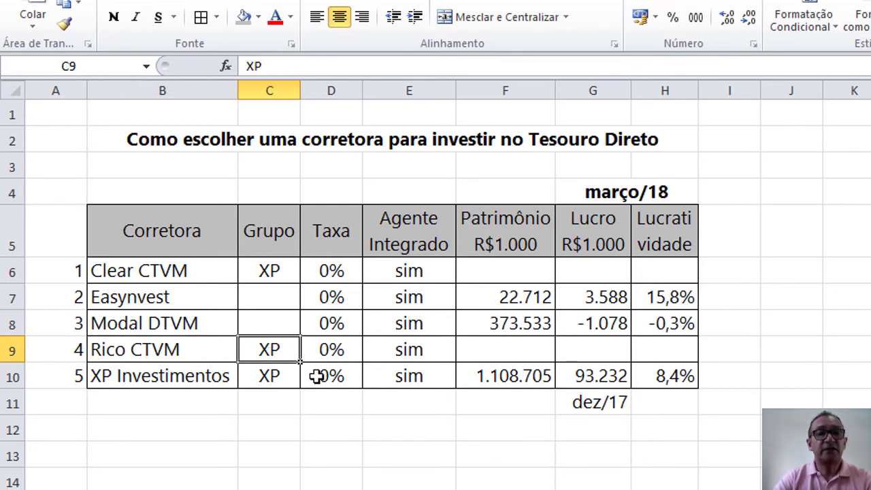
pyautogui.click(323, 356)
pyautogui.click(406, 352)
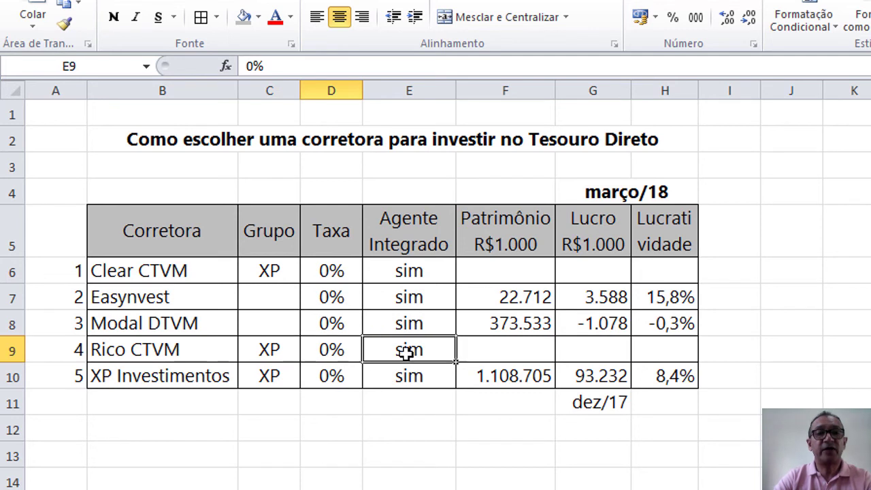
pyautogui.click(509, 347)
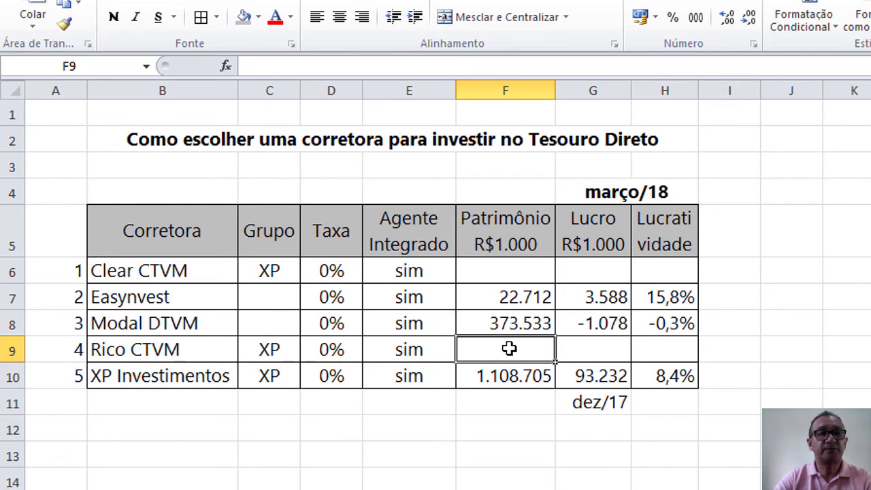
# Go through XP Investimentos' name, fee, integrated-agent, equity, profit and Lucratividade cells in row 10, ending on an empty cell below the table
pyautogui.click(133, 380)
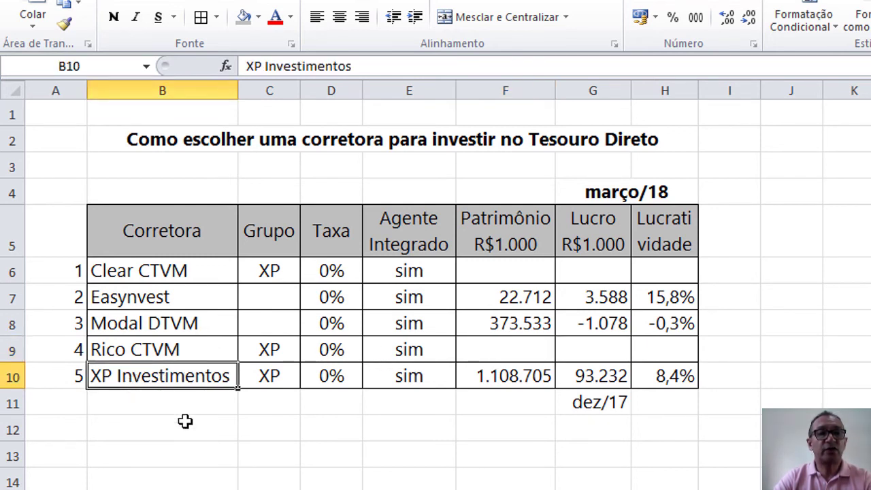
pyautogui.click(331, 377)
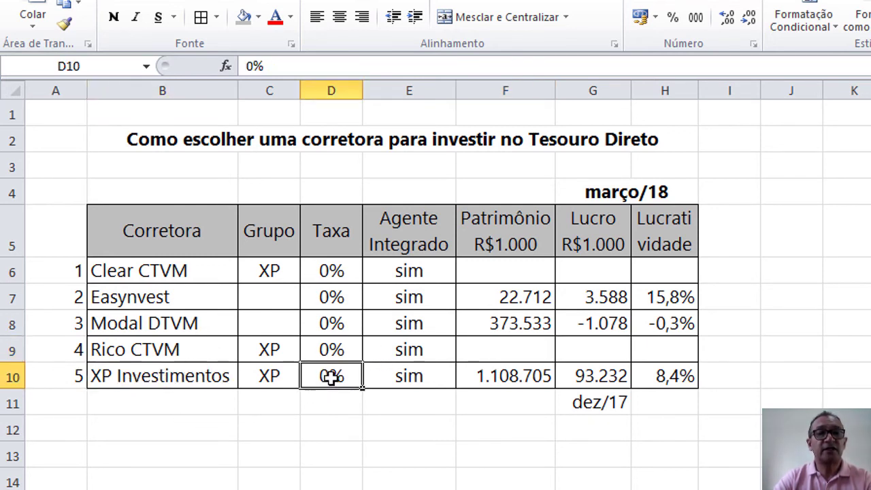
pyautogui.click(405, 380)
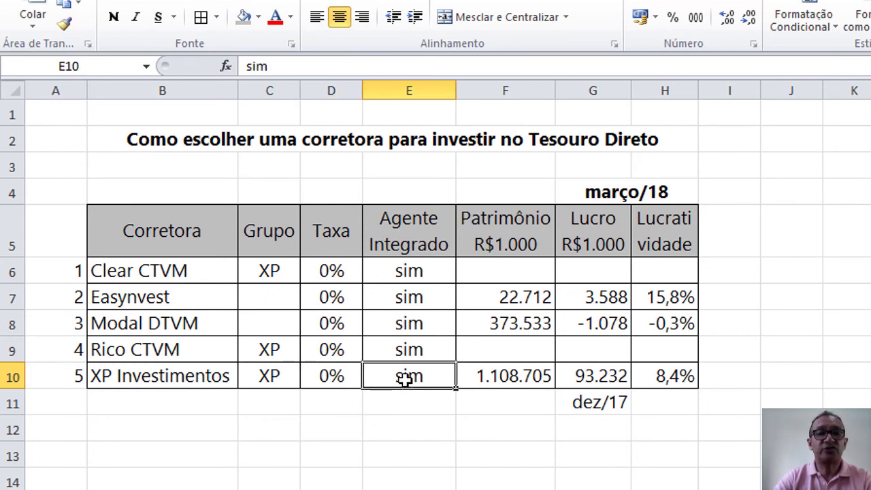
pyautogui.click(526, 379)
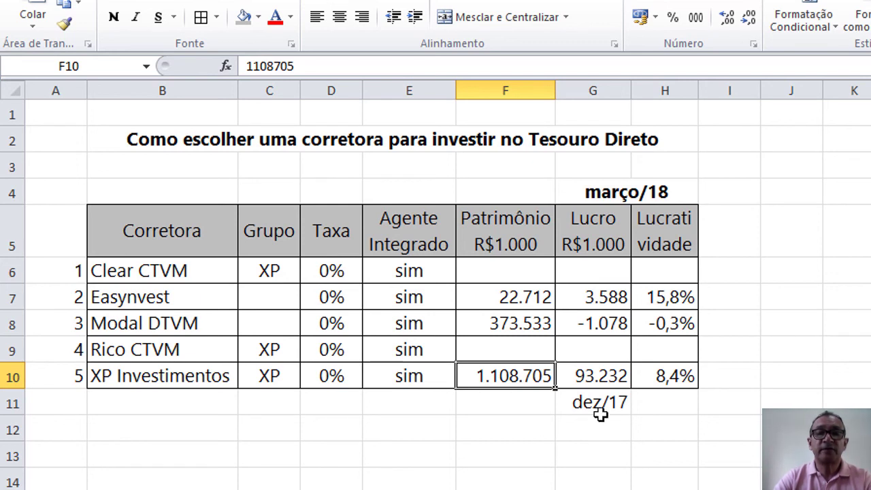
pyautogui.click(605, 378)
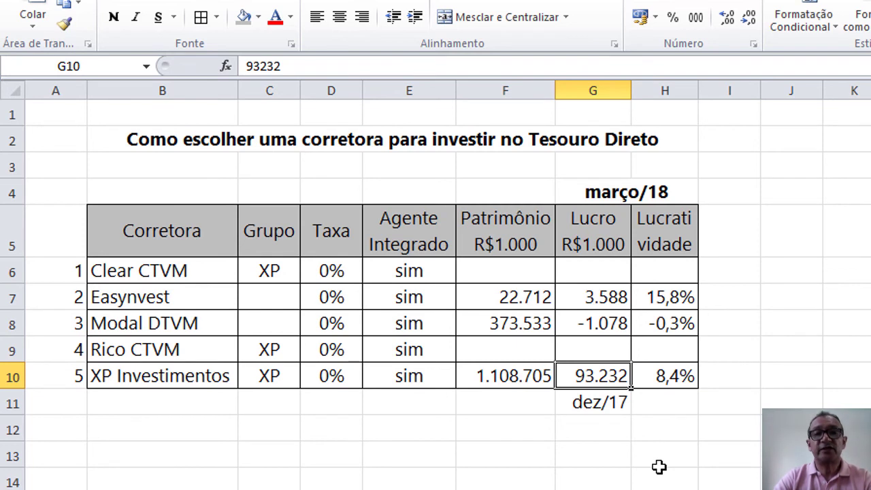
pyautogui.click(672, 378)
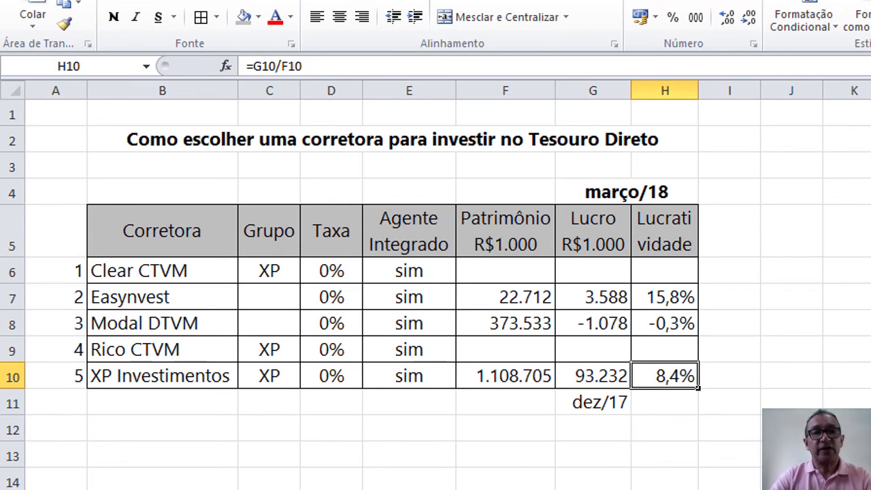
pyautogui.click(675, 466)
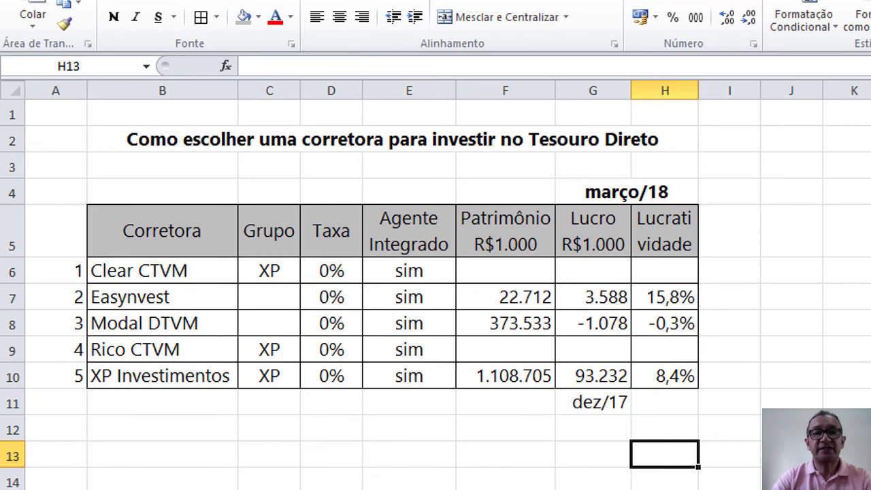